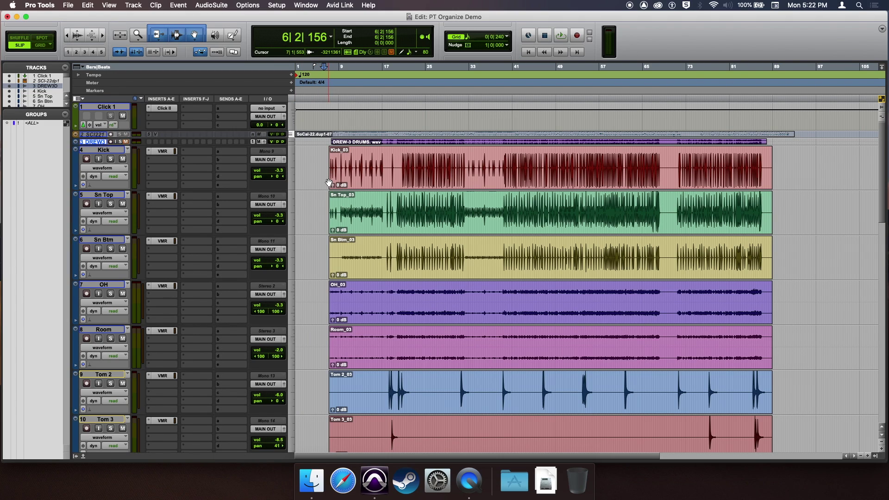
# Step: Open the Kick track's name settings, then close them without renaming anything
pyautogui.doubleClick(108, 149)
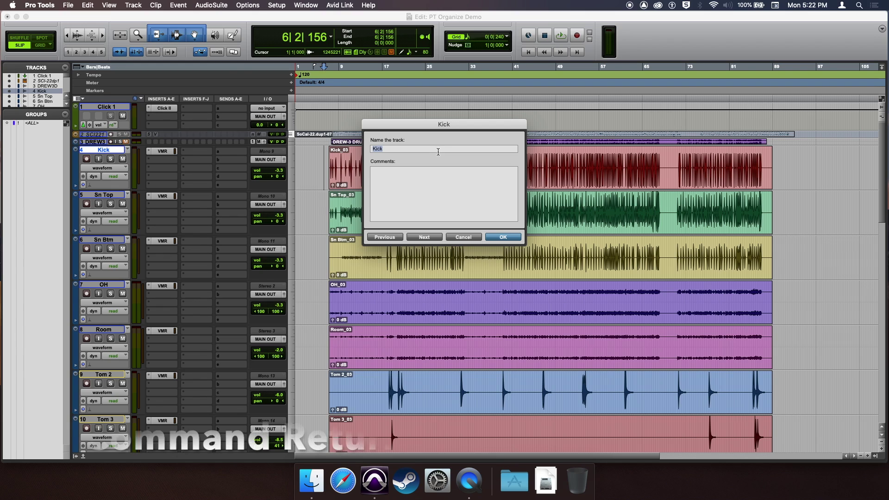
pyautogui.press('super+Return')
pyautogui.press('super+Return')
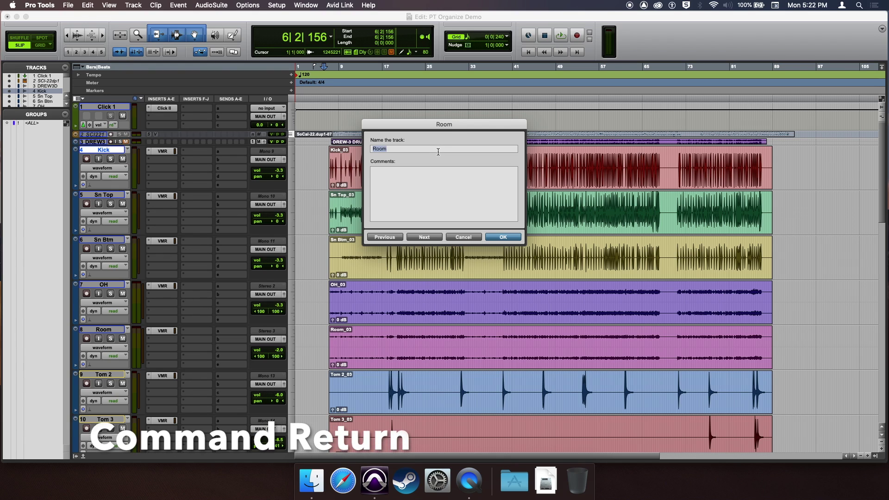
pyautogui.click(474, 239)
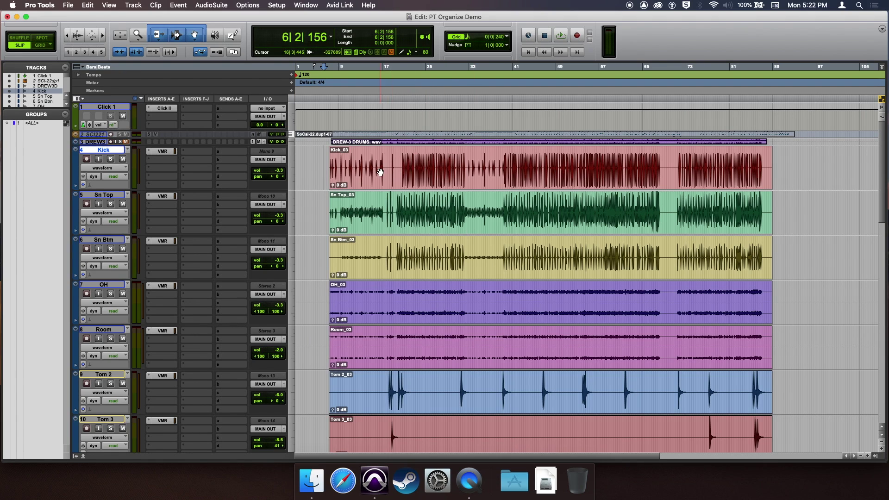
pyautogui.scroll(-6, 383, 177)
pyautogui.scroll(-8, 391, 182)
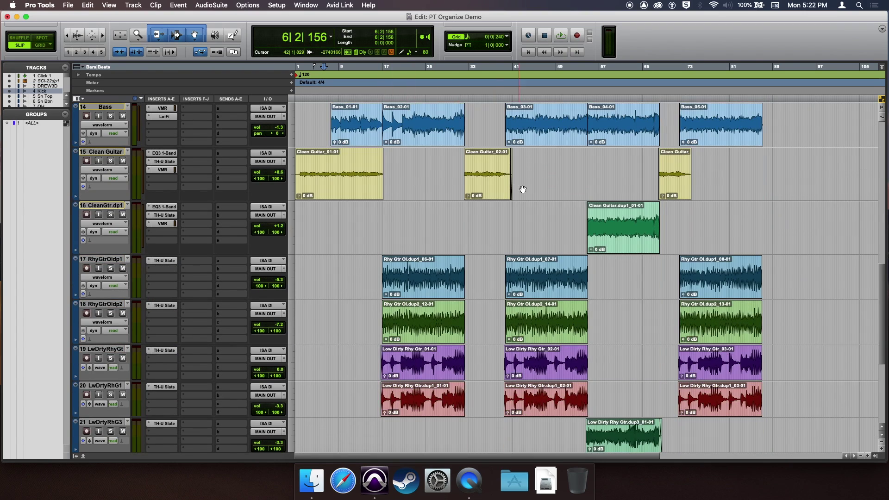
pyautogui.scroll(-1, 558, 199)
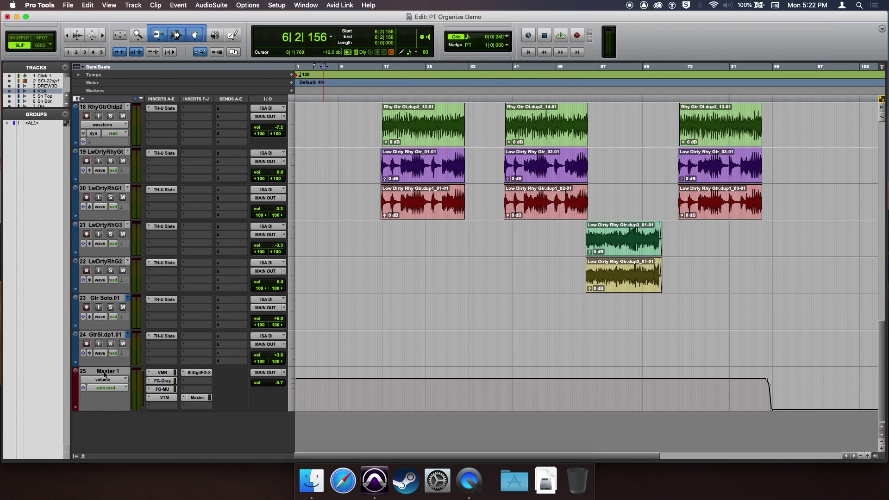
pyautogui.scroll(15, 269, 332)
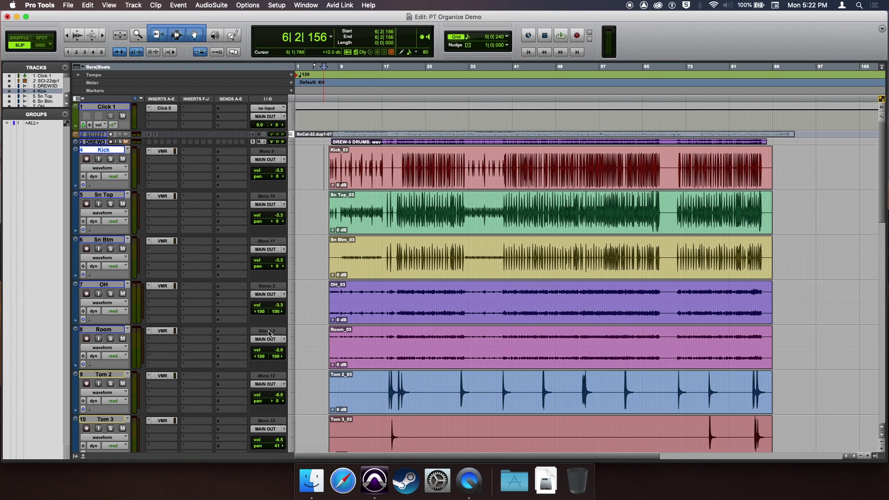
# Step: Select Kick through Hat and group them as 'Drums', checking Attributes and Globals
pyautogui.press('super+g')
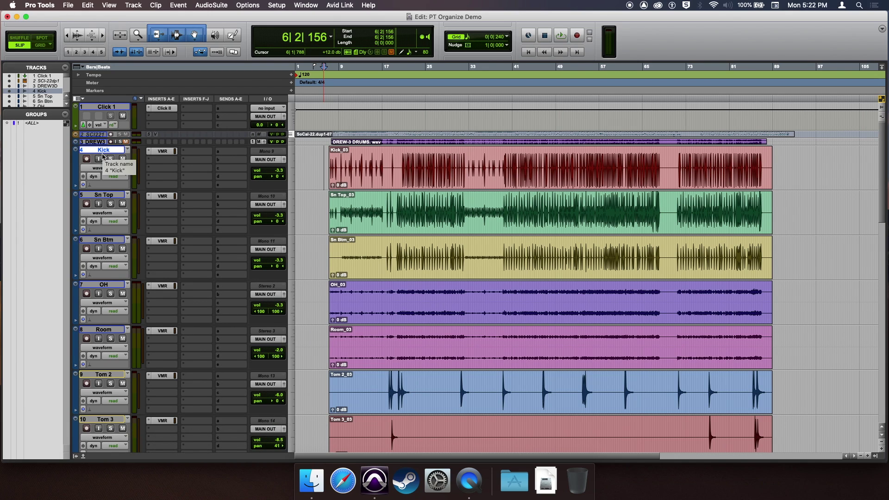
pyautogui.scroll(-4, 104, 159)
pyautogui.scroll(-3, 104, 161)
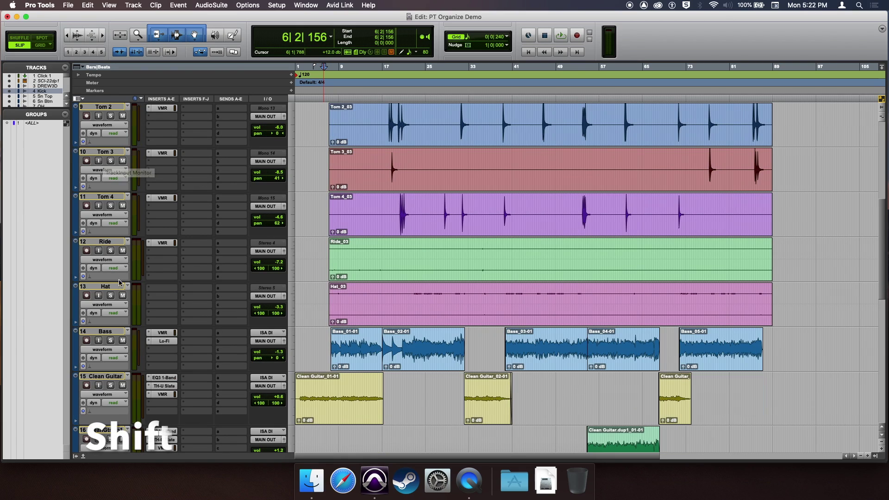
pyautogui.keyDown('shift'); pyautogui.click(105, 287); pyautogui.keyUp('shift')
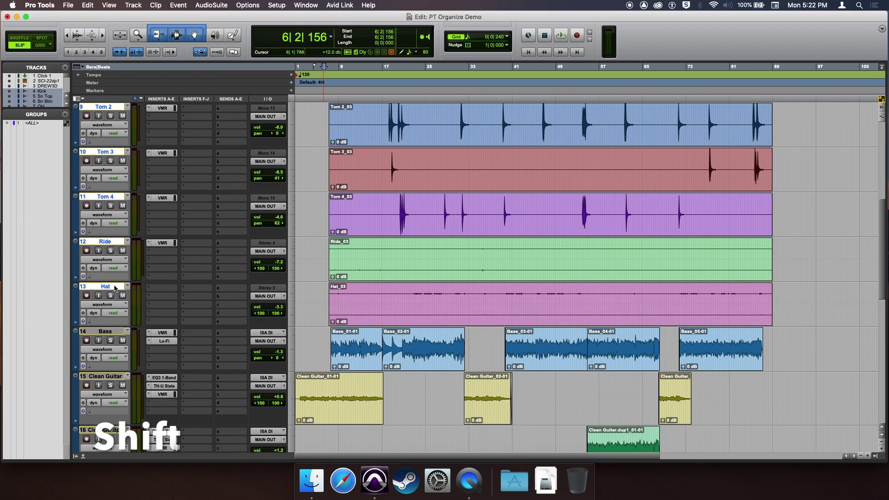
pyautogui.press('super+g')
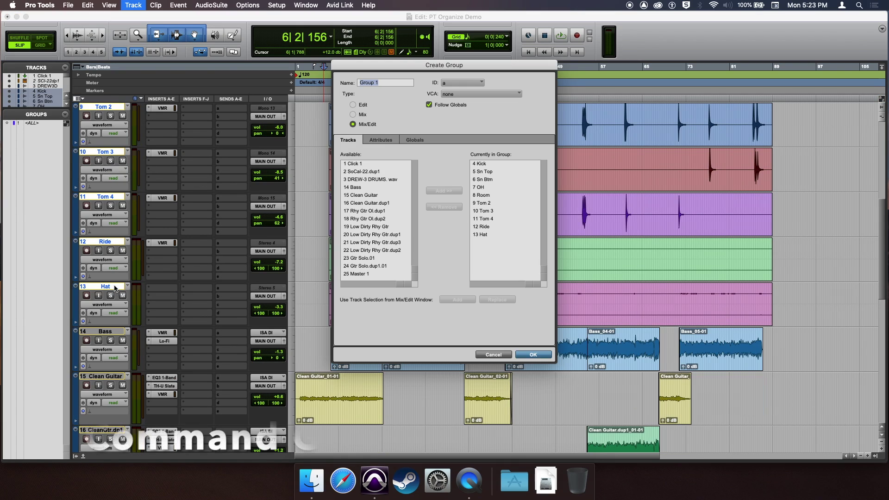
pyautogui.write('Drums')
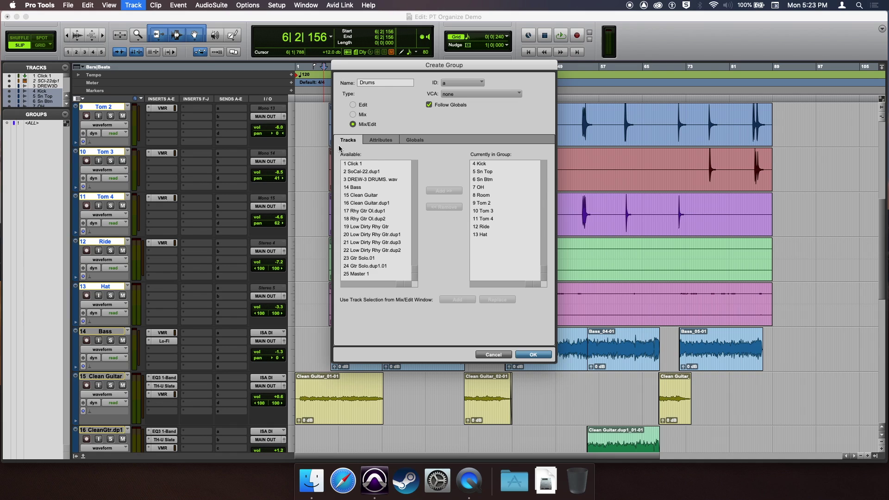
pyautogui.click(379, 140)
pyautogui.click(415, 140)
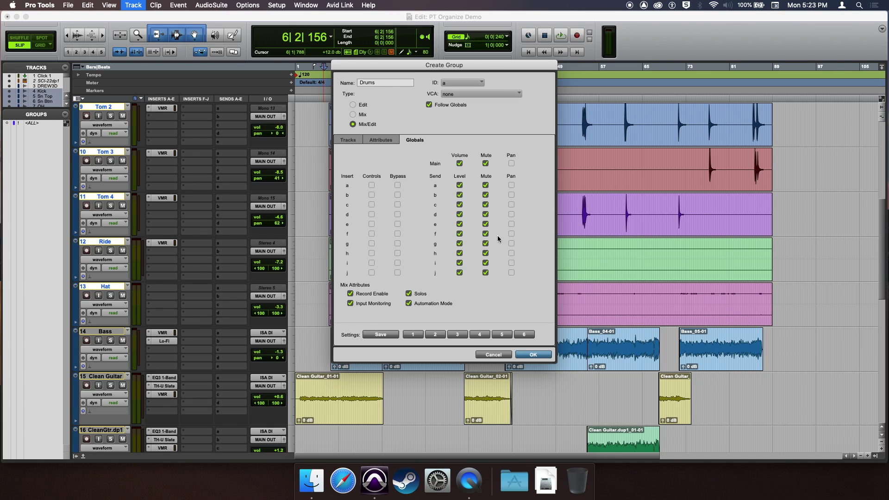
pyautogui.click(541, 357)
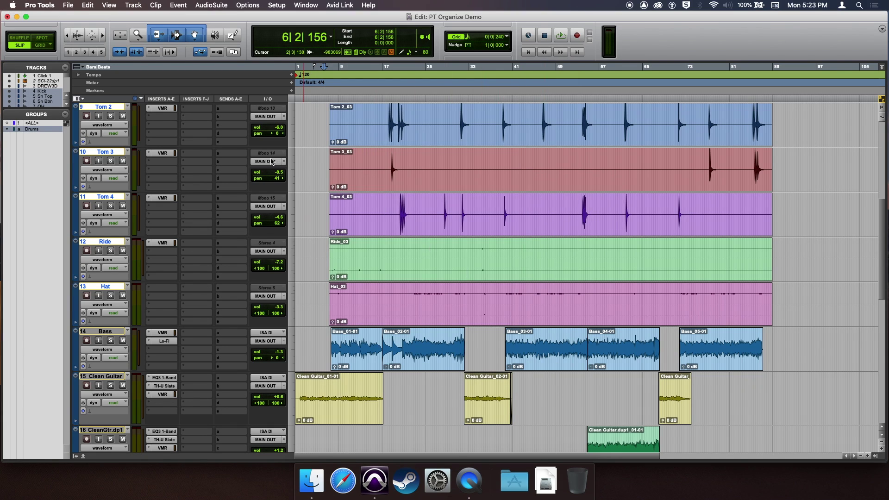
# Step: Open the Drums group's Modify settings and close them unchanged
pyautogui.rightClick(32, 129)
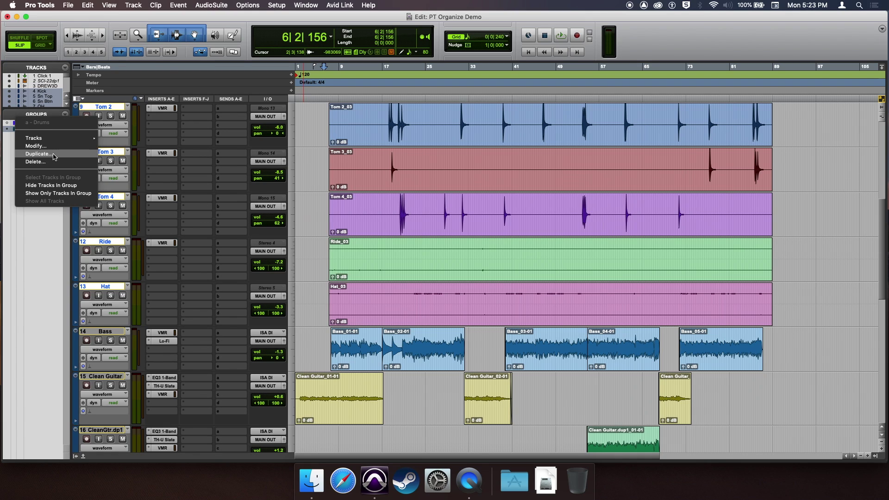
pyautogui.click(35, 146)
pyautogui.click(532, 351)
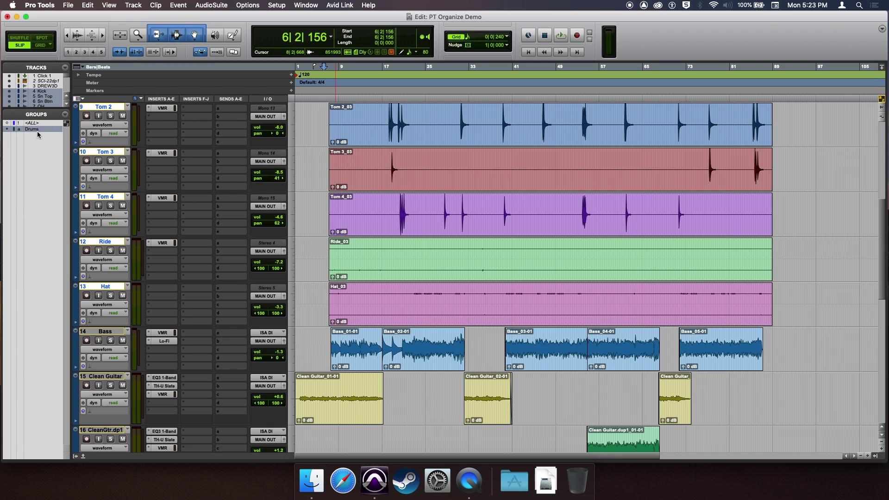
# Step: Solo Tom 3 so the whole Drums group solos, then unsolo all drum tracks
pyautogui.click(111, 160)
pyautogui.scroll(5, 111, 139)
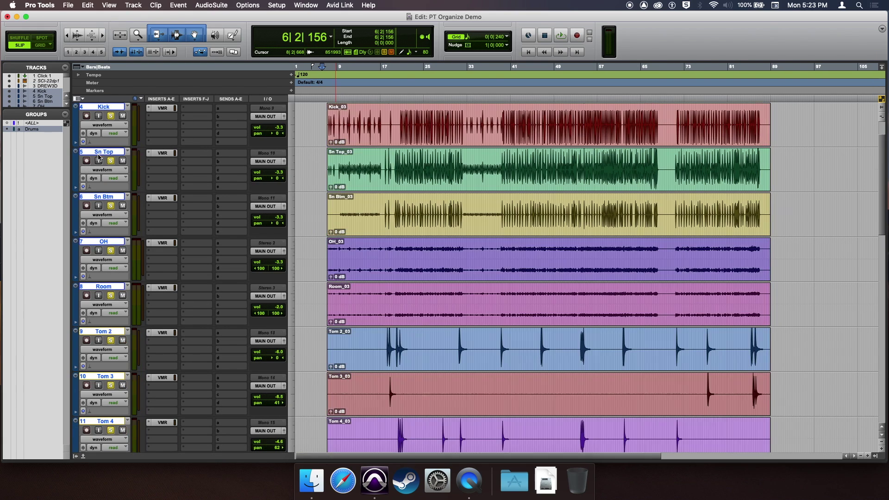
pyautogui.click(111, 116)
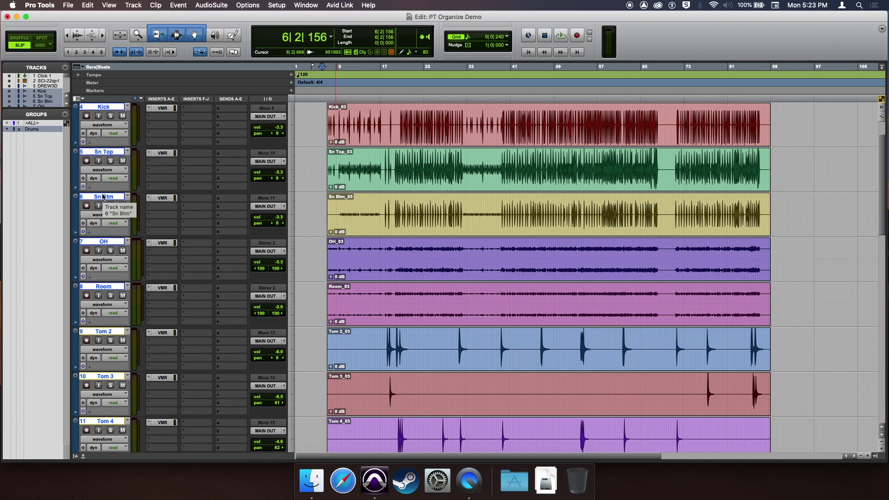
# Step: Colour the selected drum tracks green
pyautogui.doubleClick(77, 123)
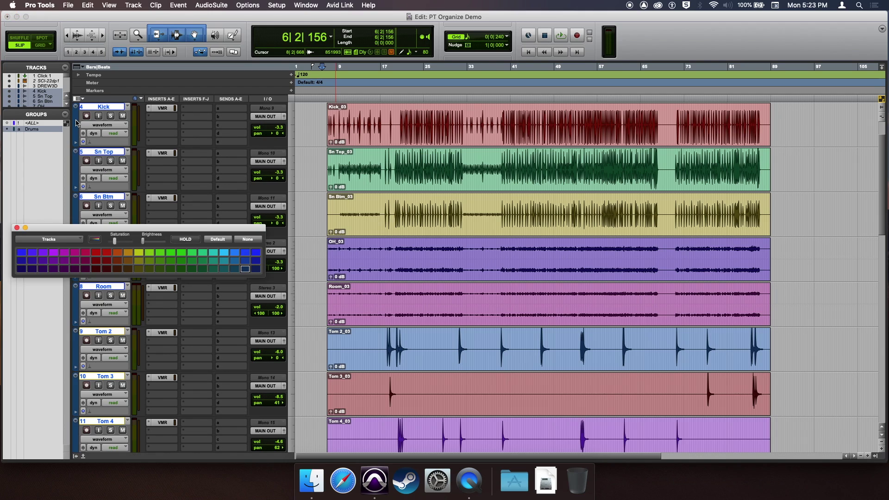
pyautogui.click(149, 252)
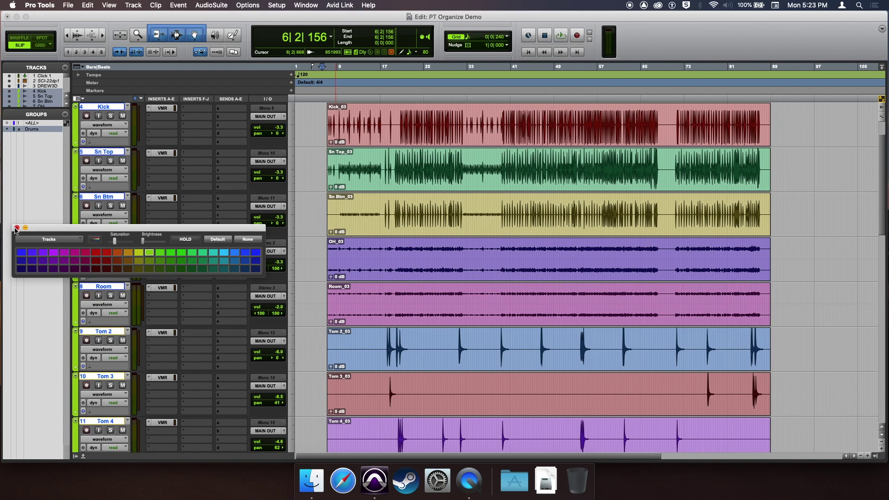
pyautogui.click(17, 227)
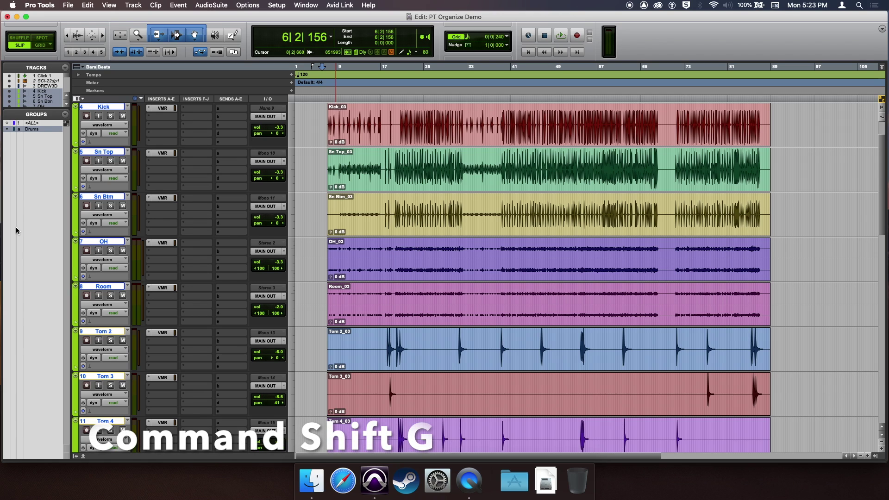
# Step: Suspend all track groups with Command+Shift+G
pyautogui.press('super+shift+g')
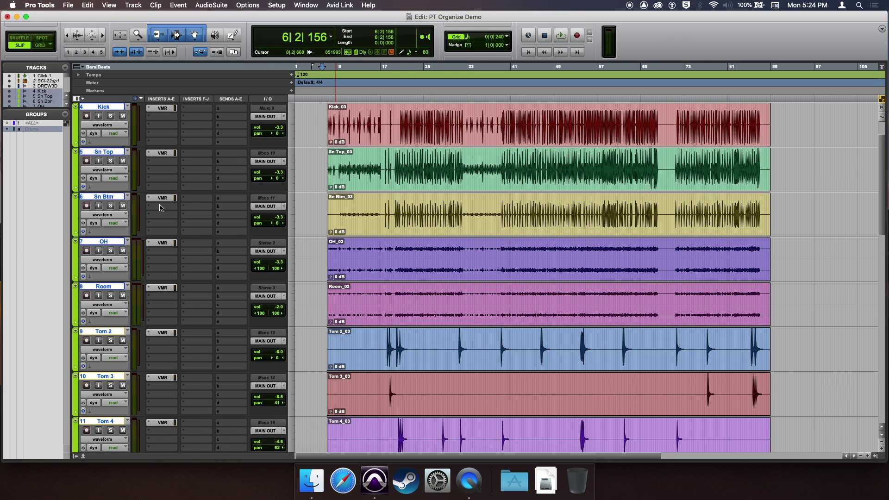
pyautogui.scroll(-3, 162, 209)
pyautogui.scroll(-2, 167, 211)
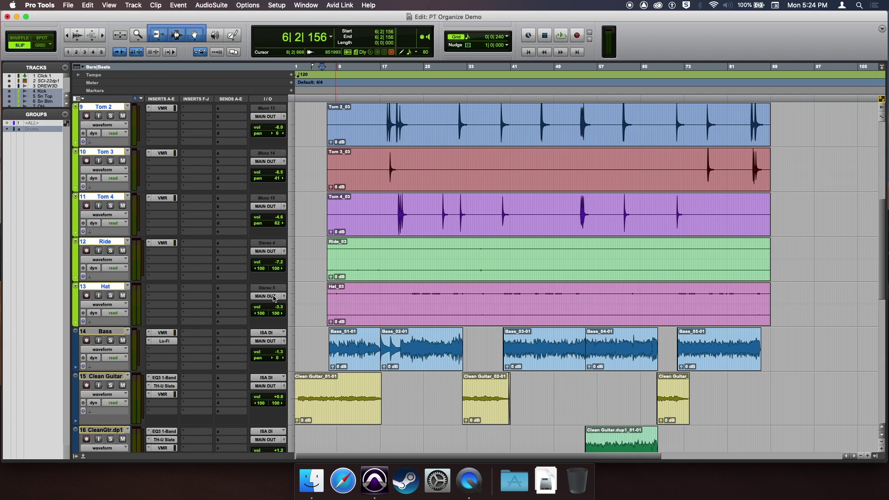
# Step: Bring up the New Track dialog preset to a stereo Aux Input named Aux 1
pyautogui.press('super+shift+n')
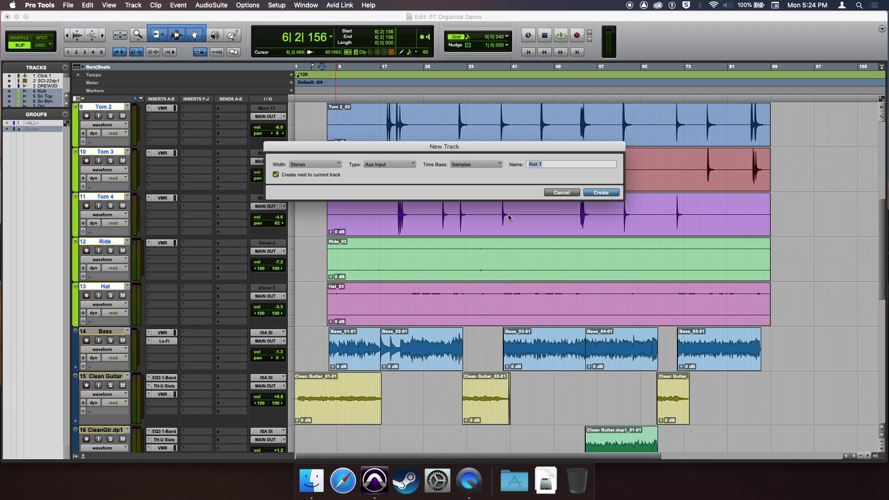
# Step: Create the Drum Buss stereo aux track and check the bus choices for Tom 2's output
pyautogui.write('Drum Buss')
pyautogui.click(601, 192)
pyautogui.scroll(-4, 387, 279)
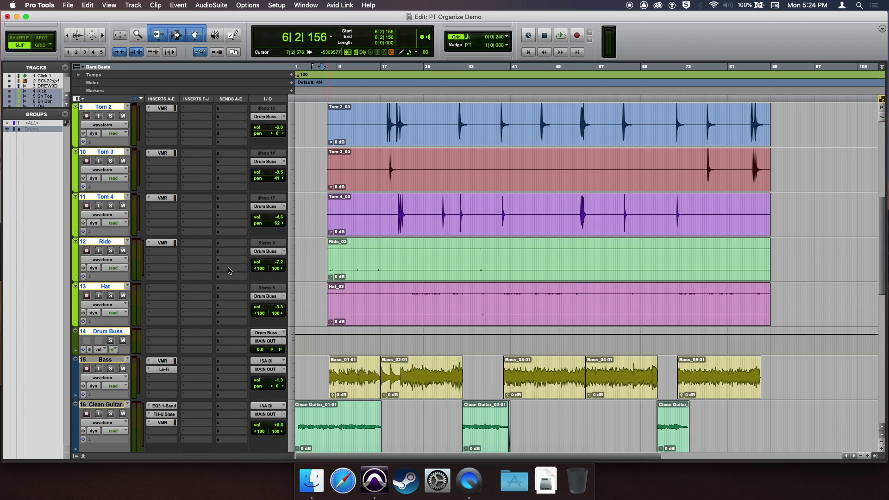
pyautogui.click(267, 117)
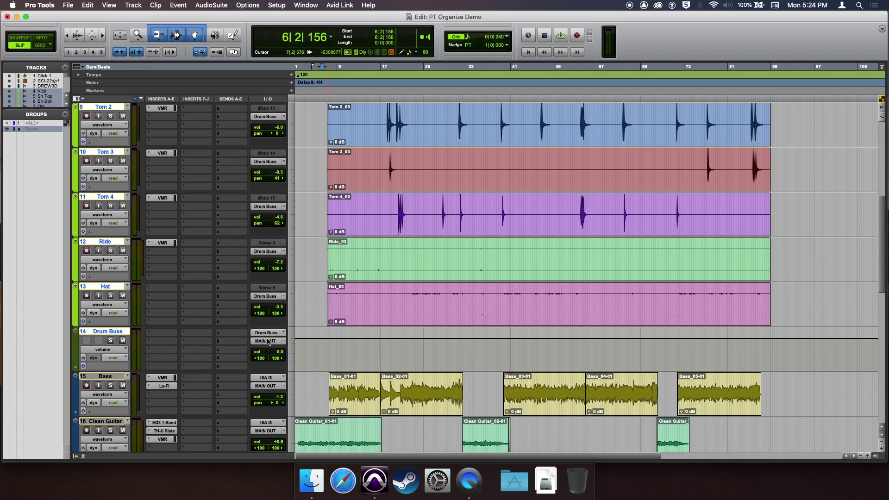
# Step: Browse Drum Buss plug-ins without inserting one, then lower its volume to -2.0
pyautogui.scroll(2, 265, 337)
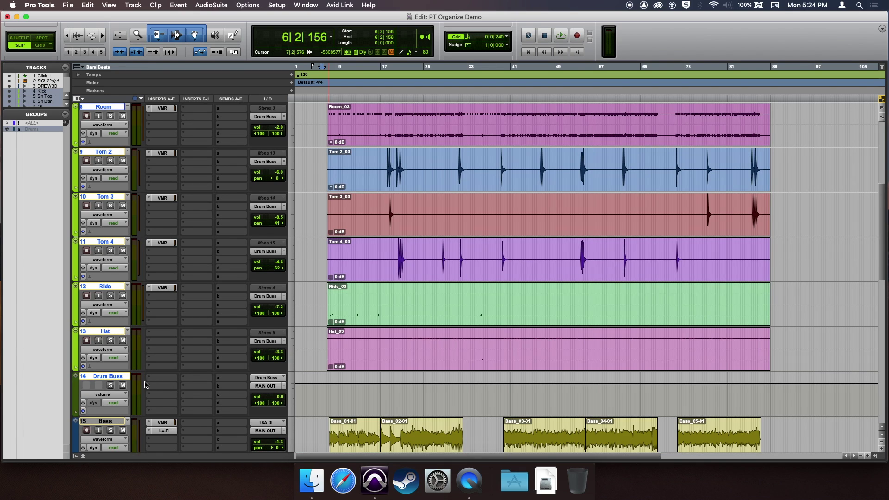
pyautogui.click(160, 379)
pyautogui.moveTo(226, 378)
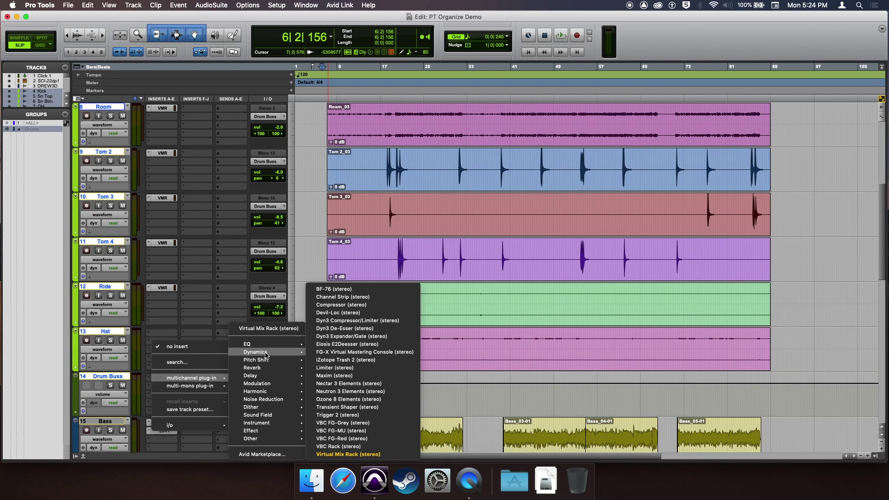
pyautogui.click(180, 300)
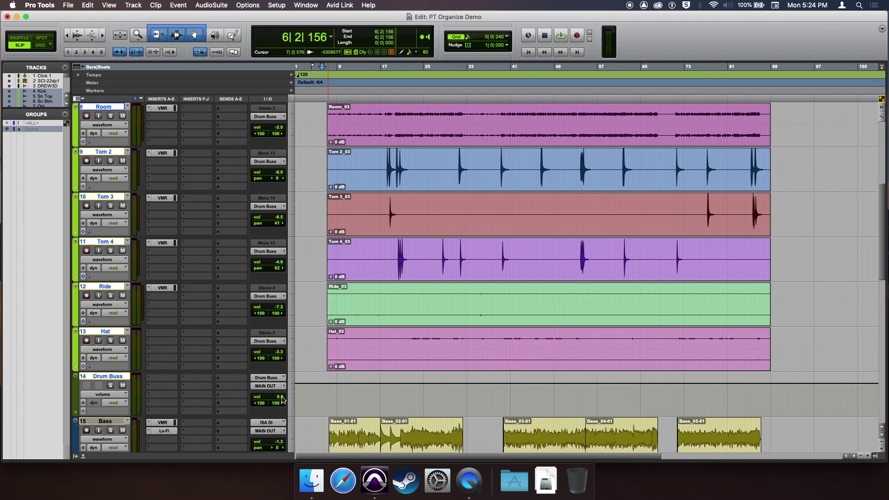
pyautogui.moveTo(282, 399); pyautogui.dragTo(284, 401)
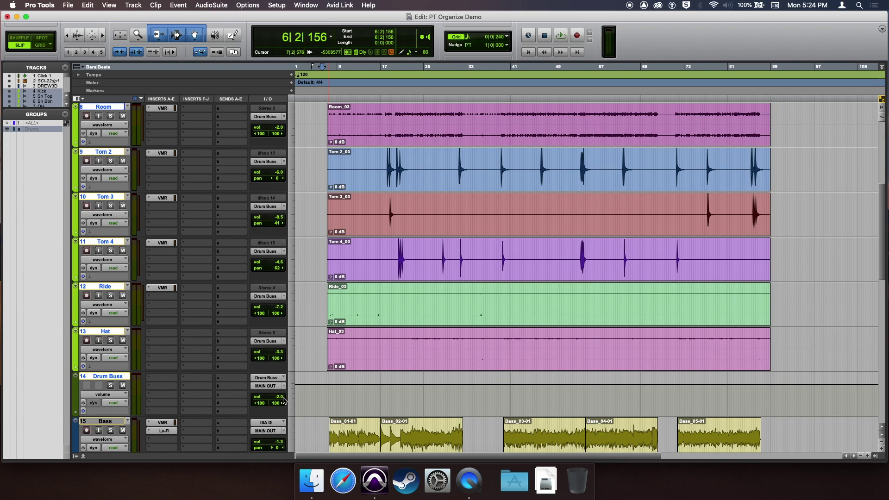
# Step: Route Sn Top and Sn Btm outputs to a new aux track named Snare Buss
pyautogui.scroll(5, 284, 400)
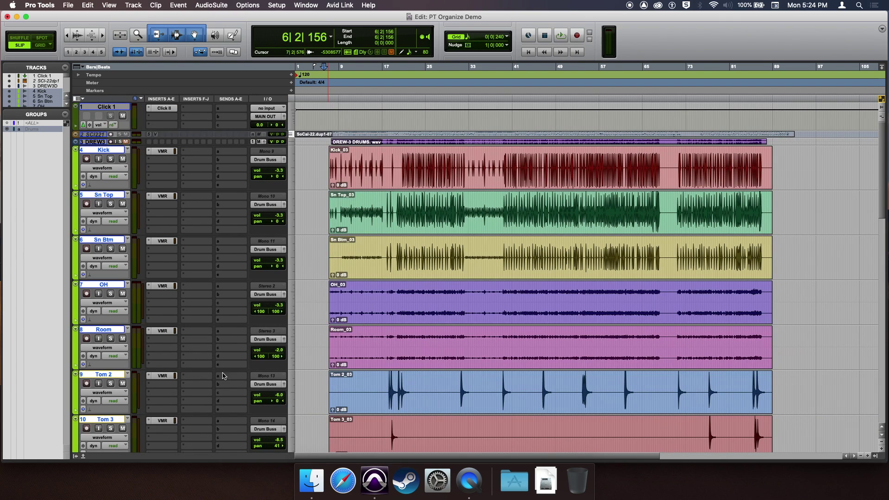
pyautogui.click(105, 194)
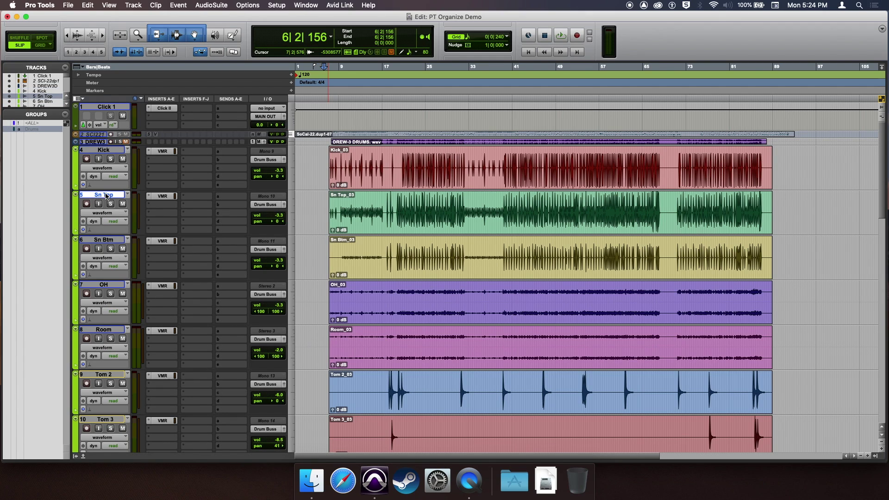
pyautogui.keyDown('shift'); pyautogui.click(113, 241); pyautogui.keyUp('shift')
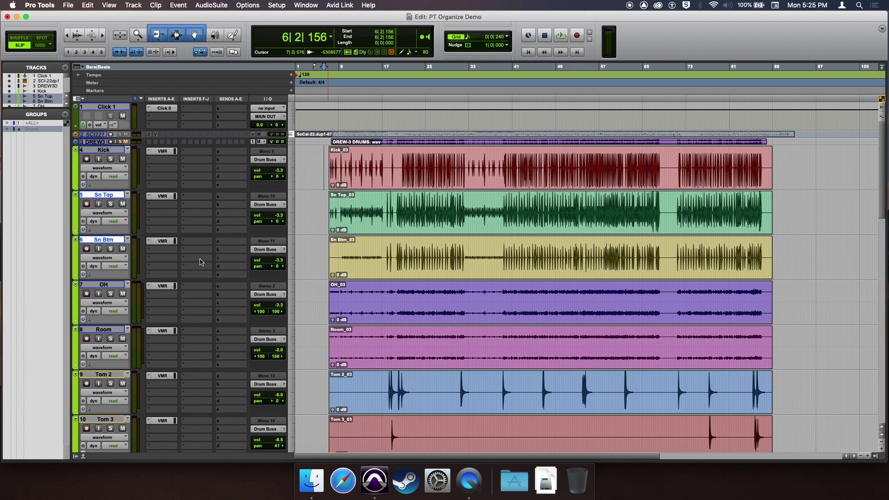
pyautogui.click(270, 250)
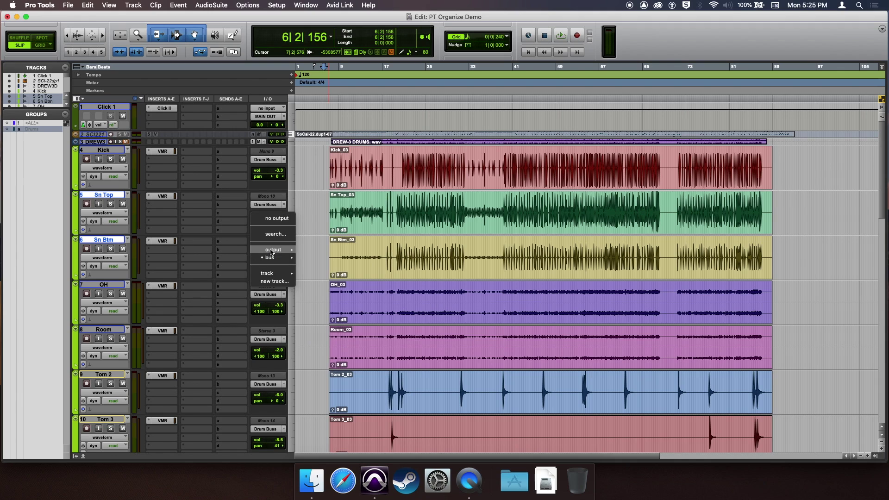
pyautogui.click(273, 281)
pyautogui.write('Snare Buss')
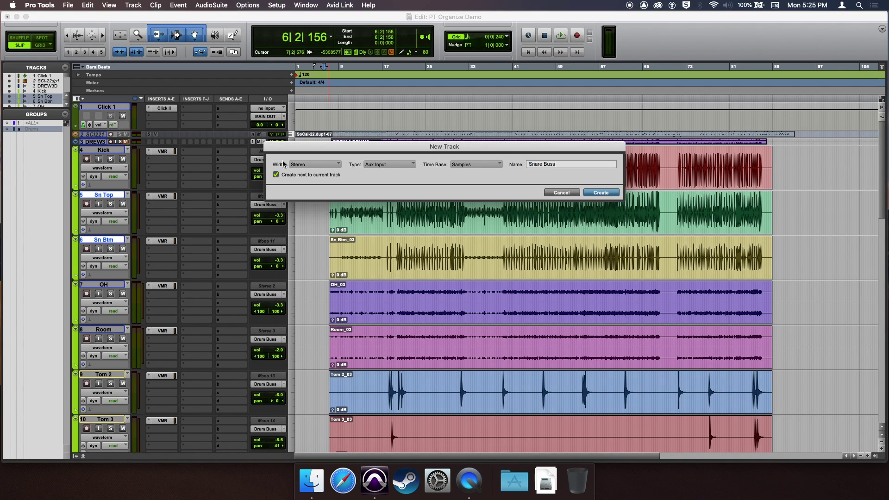
pyautogui.click(600, 193)
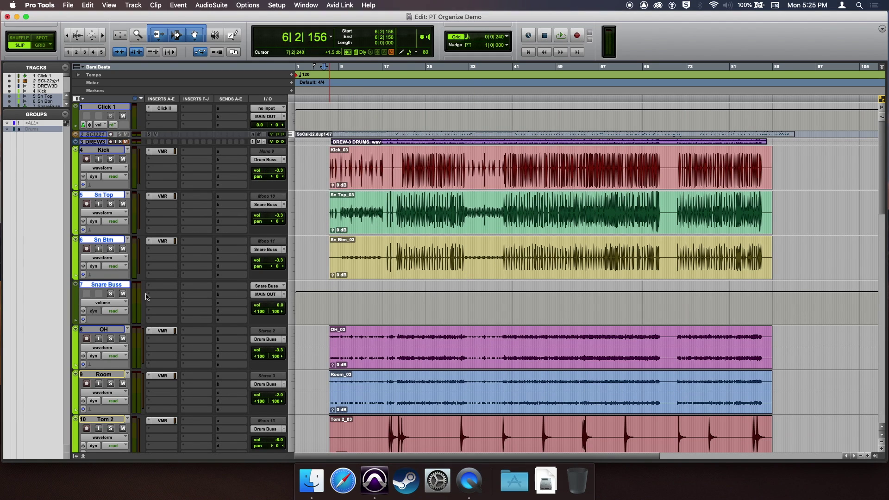
# Step: Set the Snare Buss output to the Drum Buss
pyautogui.click(270, 295)
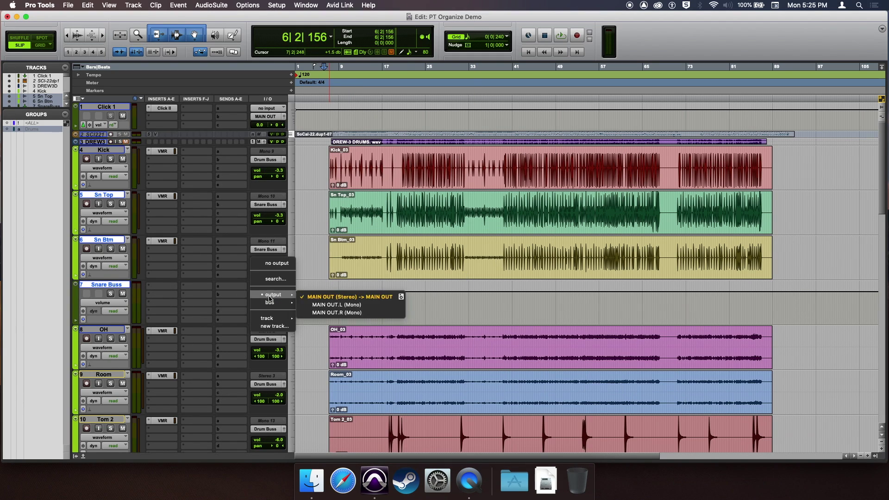
pyautogui.moveTo(269, 302)
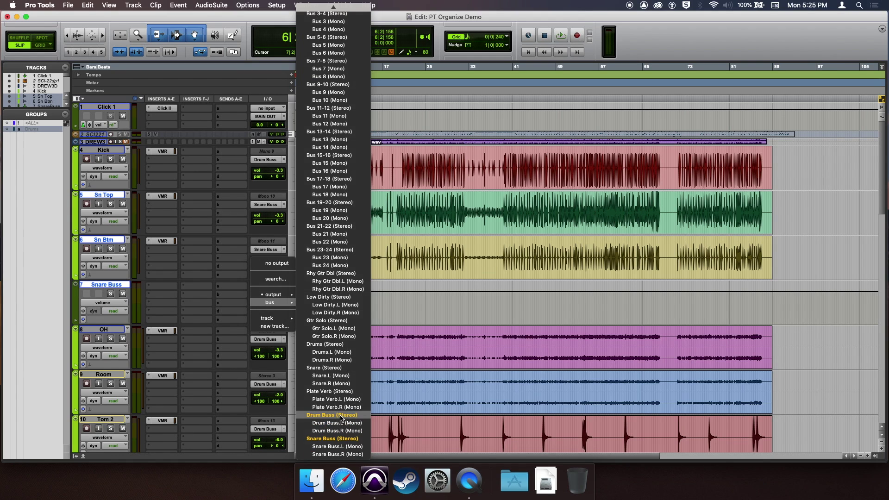
pyautogui.click(340, 415)
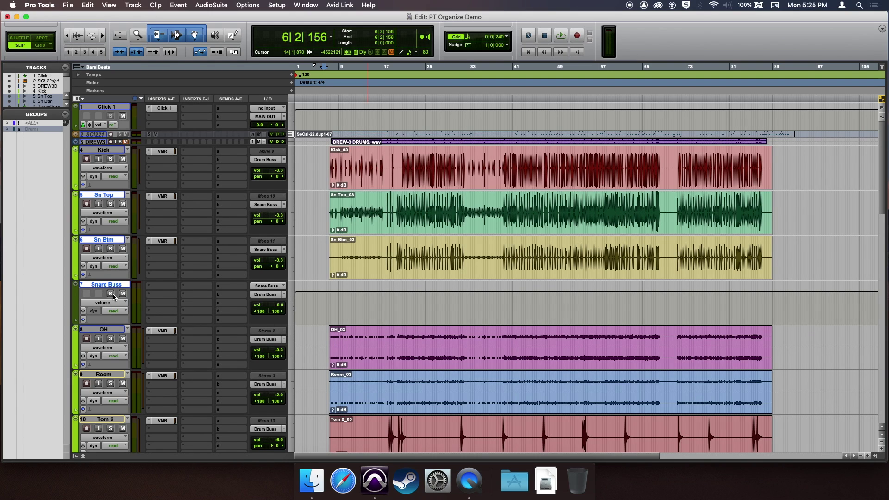
pyautogui.scroll(-4, 116, 298)
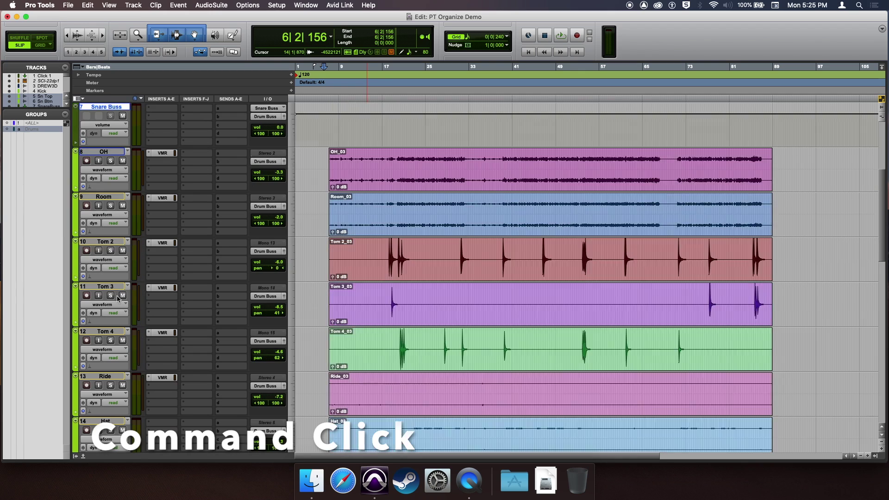
pyautogui.scroll(-4, 118, 299)
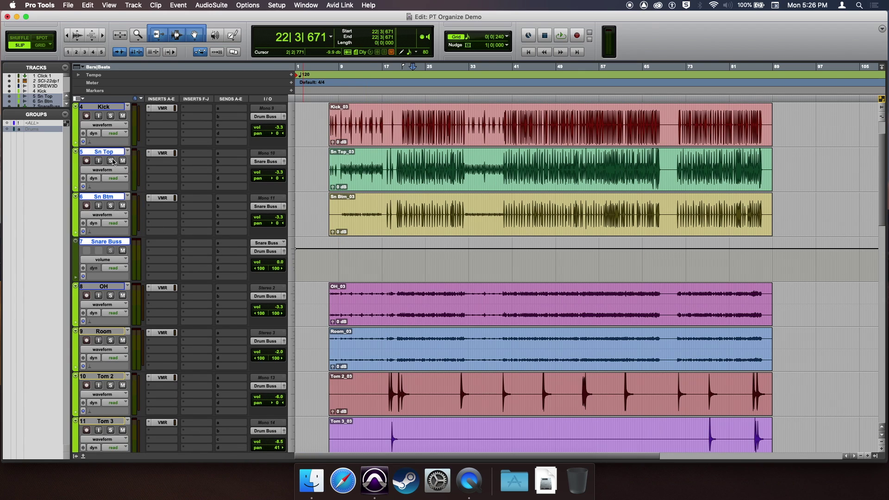
pyautogui.click(111, 160)
pyautogui.click(111, 253)
# Step: Create a Rhy Gtr aux track fed by RhyGtrOldp1 and RhyGtrOldp2
pyautogui.scroll(-10, 315, 250)
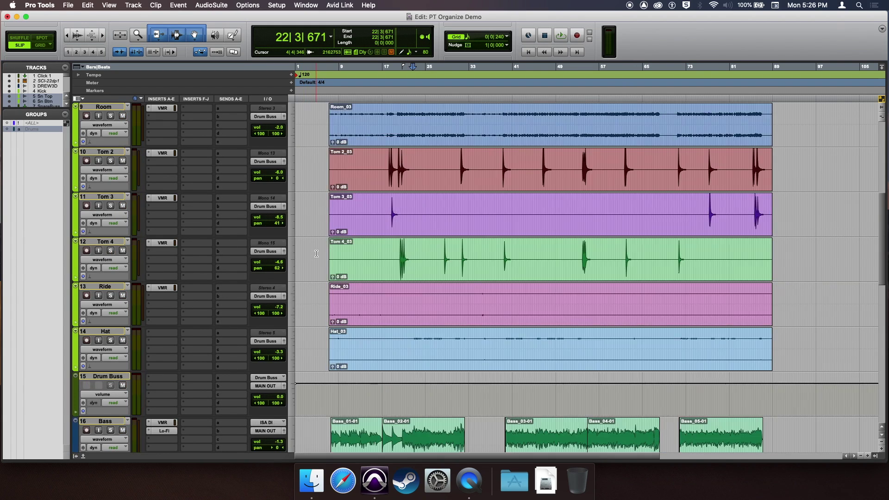
pyautogui.scroll(-1, 319, 252)
pyautogui.click(118, 260)
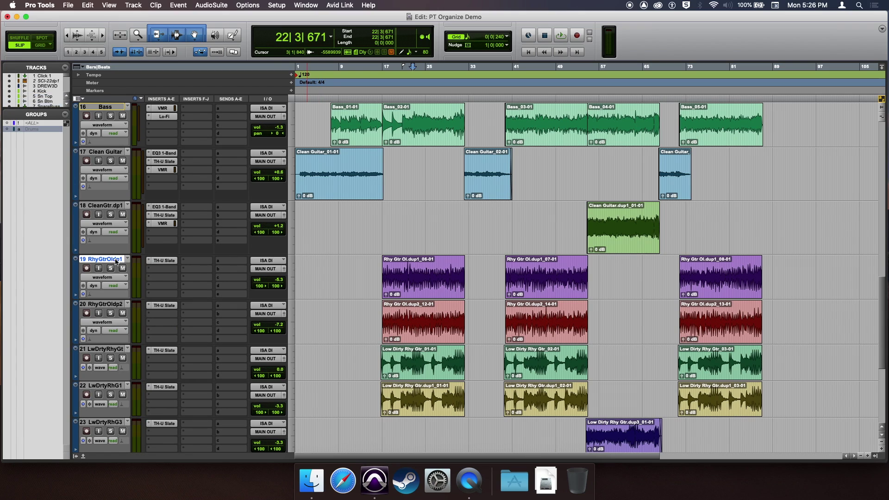
pyautogui.keyDown('shift'); pyautogui.click(111, 303); pyautogui.keyUp('shift')
pyautogui.press('super+shift+n')
pyautogui.write('R')
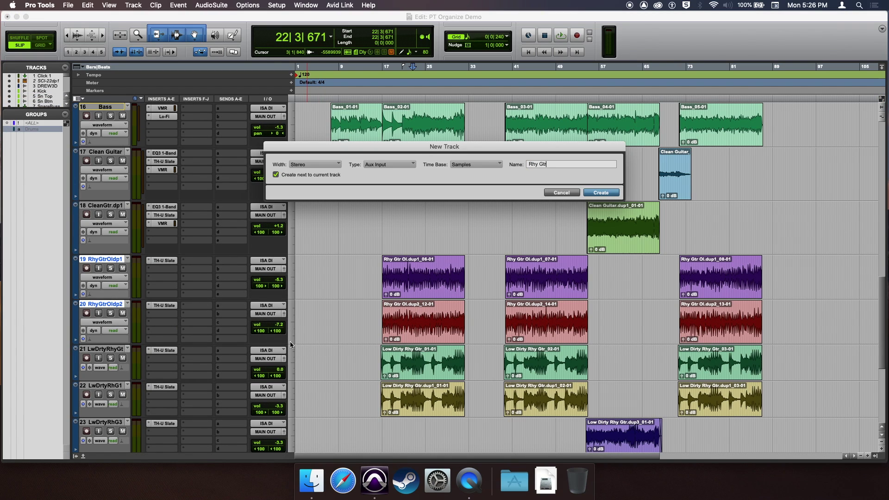
pyautogui.write('hy Gtr')
pyautogui.press('Return')
# Step: Create a Distorted Gtr aux track fed by LwDrtyRhyGt and LwDrtyRhG1
pyautogui.scroll(-1, 319, 343)
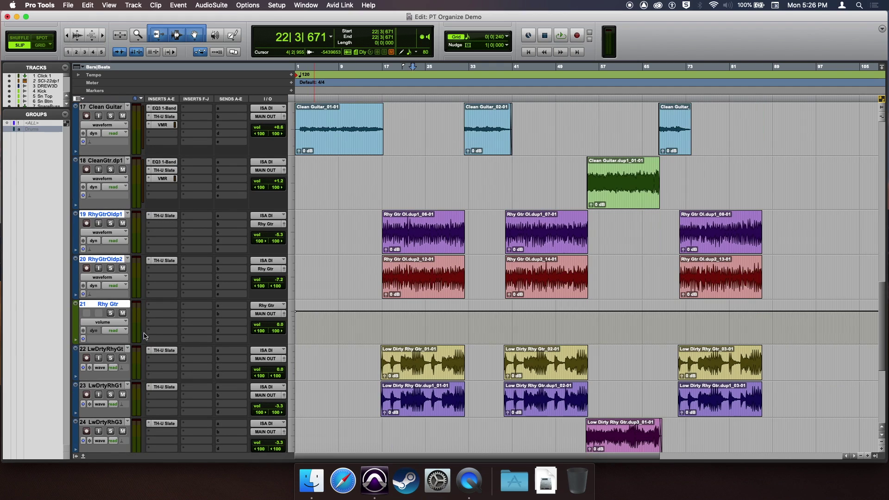
pyautogui.click(111, 348)
pyautogui.keyDown('shift'); pyautogui.click(100, 385); pyautogui.keyUp('shift')
pyautogui.press('super+shift+n')
pyautogui.write('Distore')
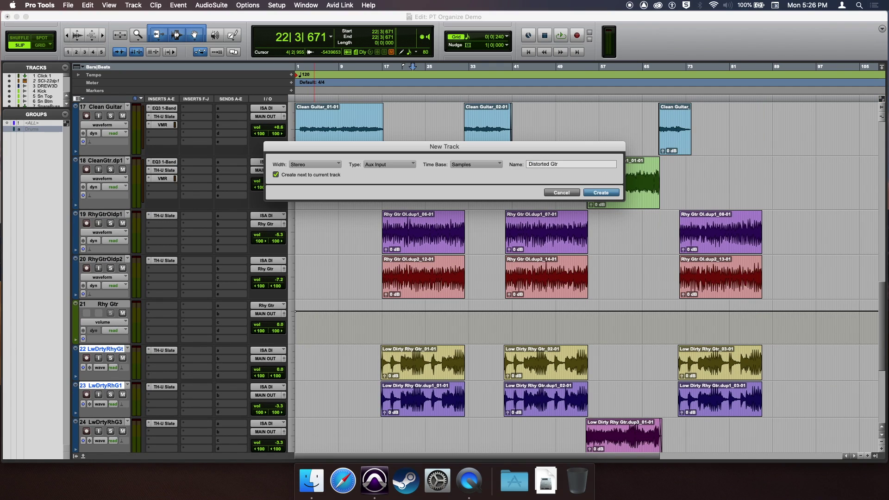
pyautogui.press('Return')
# Step: Create a Low Gtr Dist aux track fed by LwDrtyRhG3 and LwDrtyRhG2
pyautogui.click(101, 315)
pyautogui.keyDown('shift'); pyautogui.click(102, 350); pyautogui.keyUp('shift')
pyautogui.press('super+shift+n')
pyautogui.write('Low Gtr D')
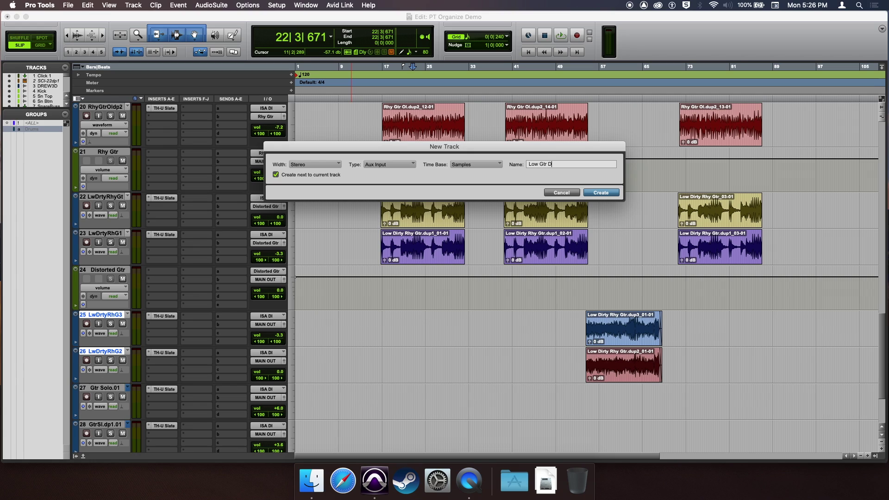
pyautogui.write('ist')
pyautogui.press('Return')
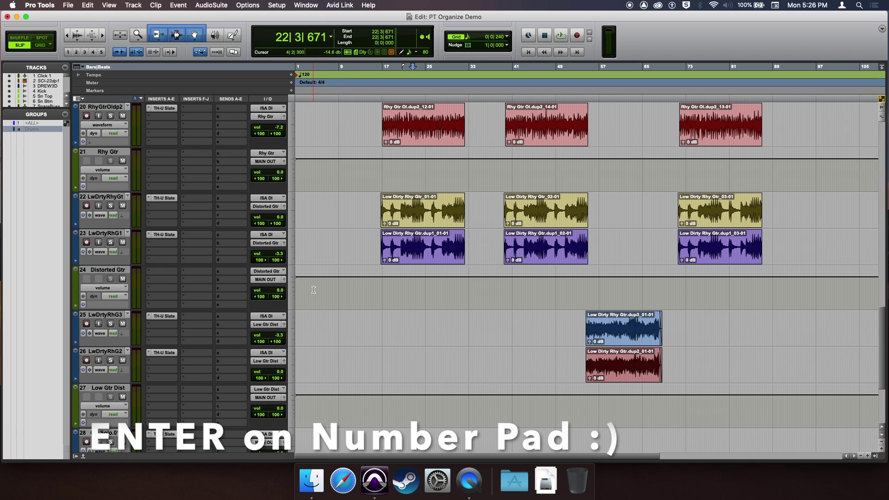
# Step: Add a Start marker at the very beginning of the song
pyautogui.click(359, 204)
pyautogui.press('KP_Enter')
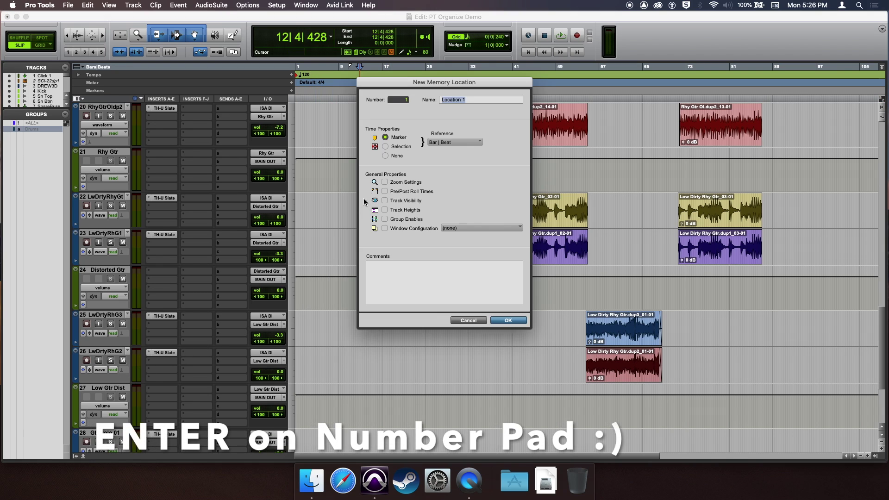
pyautogui.click(464, 317)
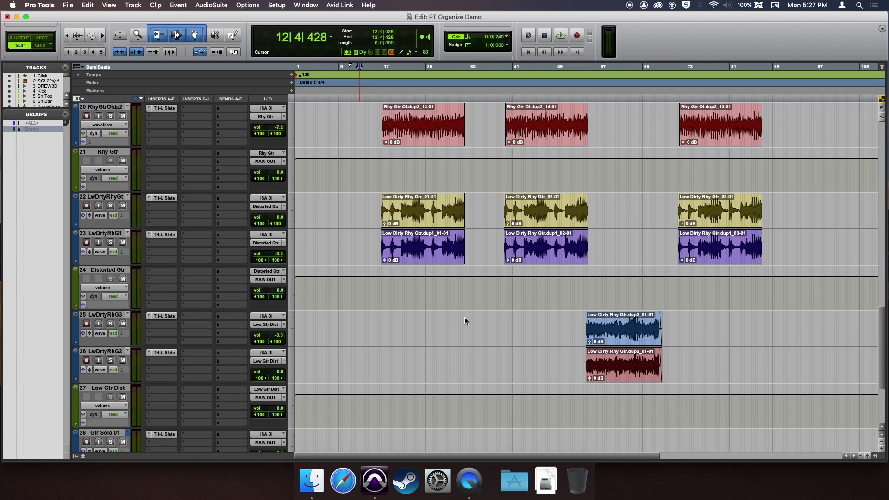
pyautogui.scroll(8, 364, 303)
pyautogui.click(313, 372)
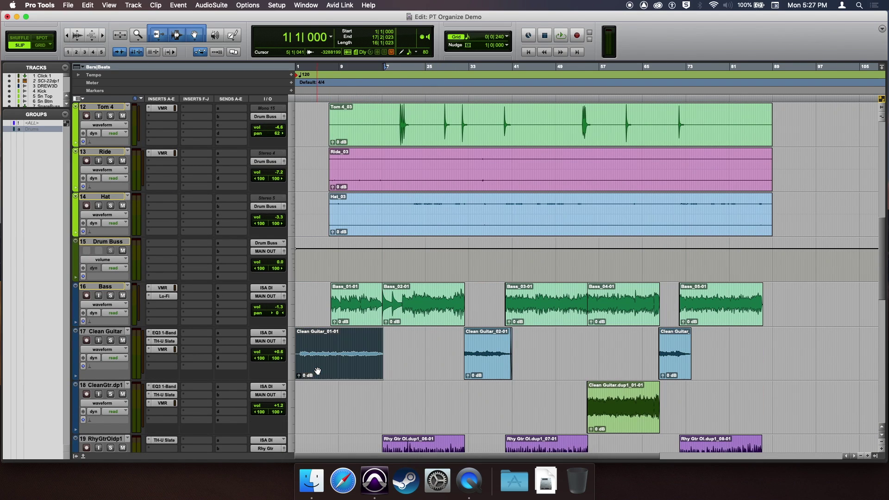
pyautogui.press('super+bracketright')
pyautogui.press('super+bracketright')
pyautogui.click(314, 349)
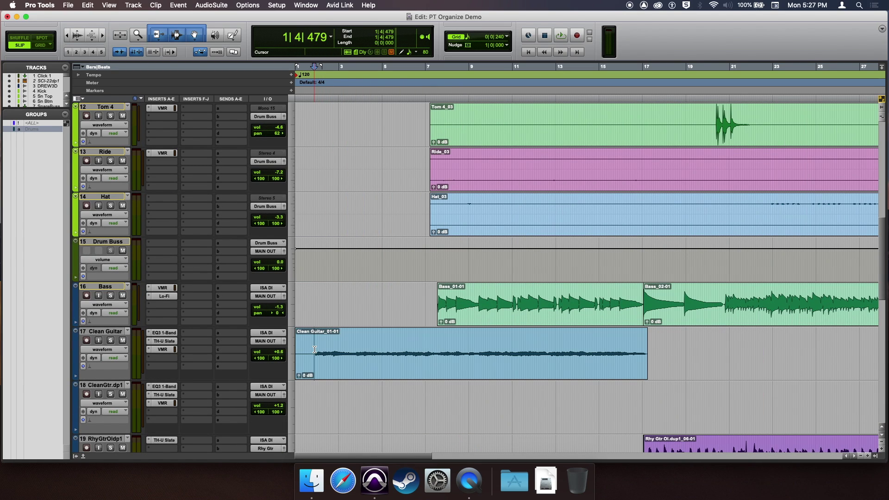
pyautogui.press('KP_Enter')
pyautogui.write('Start')
pyautogui.press('Return')
# Step: Add the remaining section markers, including Chorus 3 at the start of Bass_05-01
pyautogui.press('super+bracketleft')
pyautogui.press('super+bracketleft')
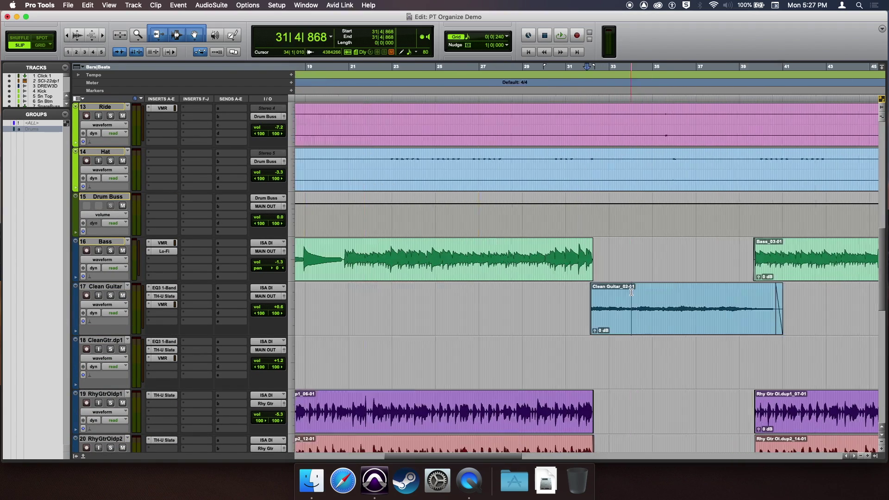
pyautogui.click(599, 299)
pyautogui.press('KP_Enter')
pyautogui.press('Return')
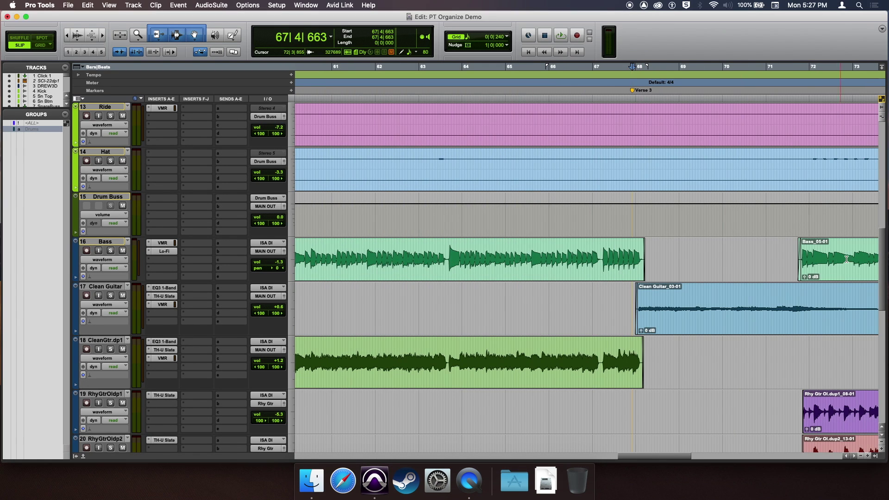
pyautogui.click(796, 259)
pyautogui.press('KP_Enter')
pyautogui.press('Return')
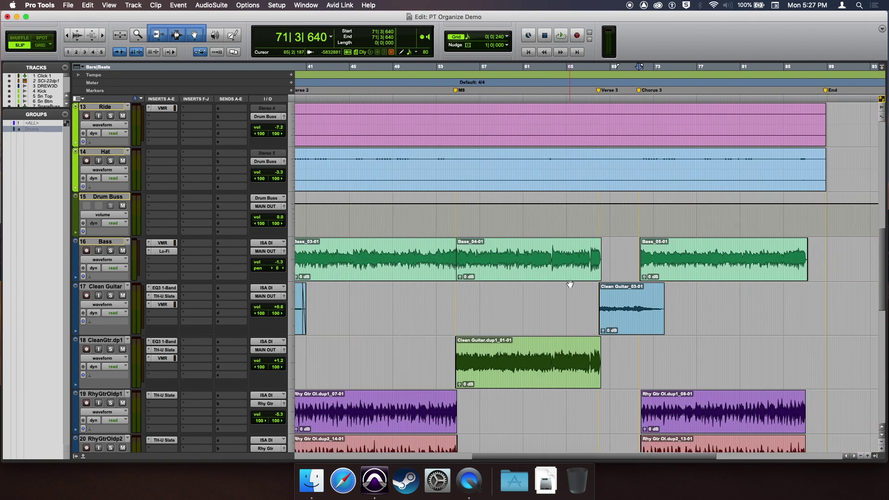
pyautogui.press('super+bracketleft')
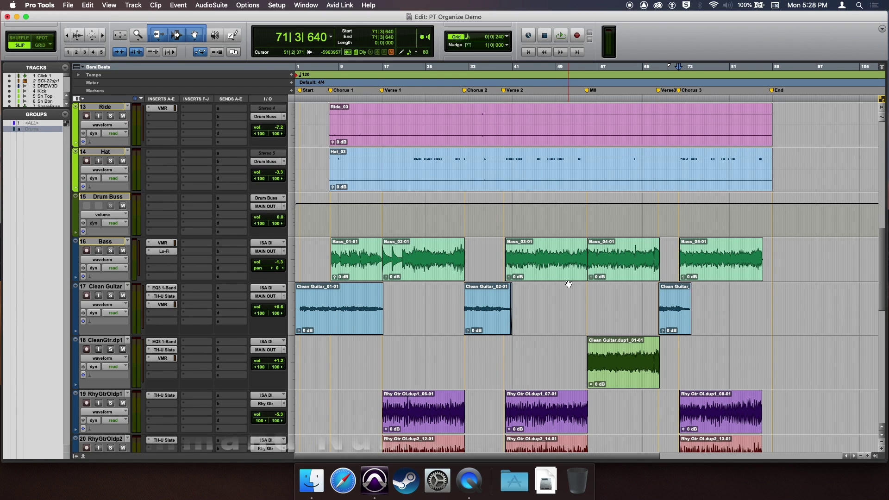
pyautogui.press('super+KP_5')
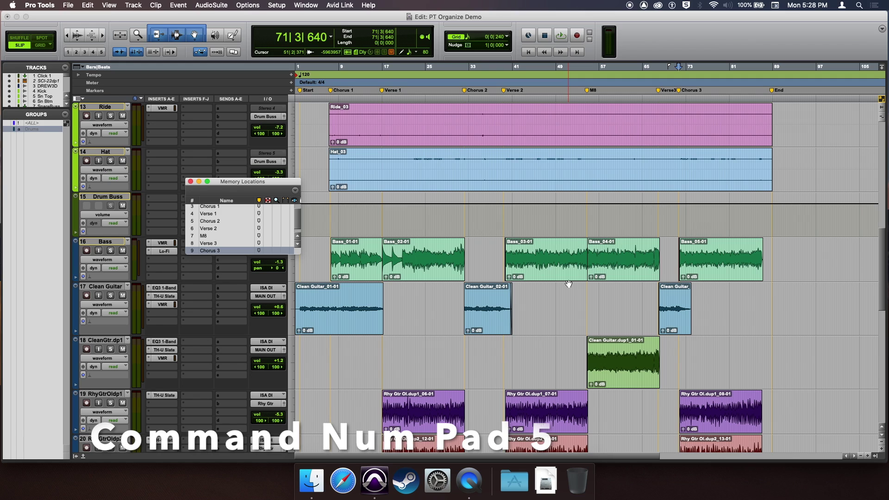
# Step: Enlarge the Memory Locations window so every marker from Start to End is visible
pyautogui.moveTo(300, 255); pyautogui.dragTo(324, 321)
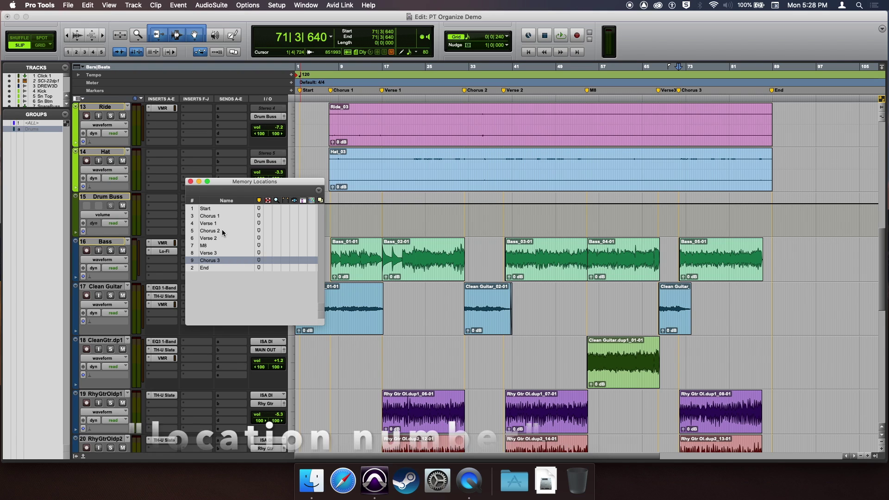
# Step: Play the song briefly from the Chorus 2 marker
pyautogui.click(194, 234)
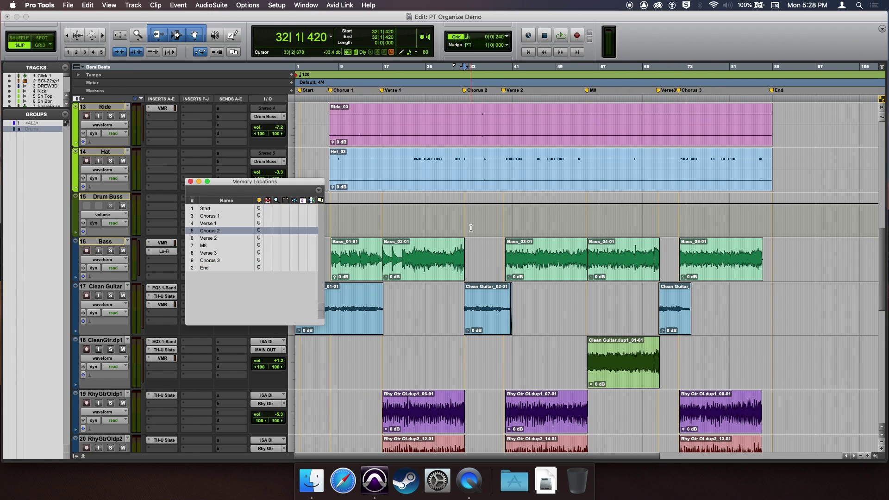
pyautogui.press('space')
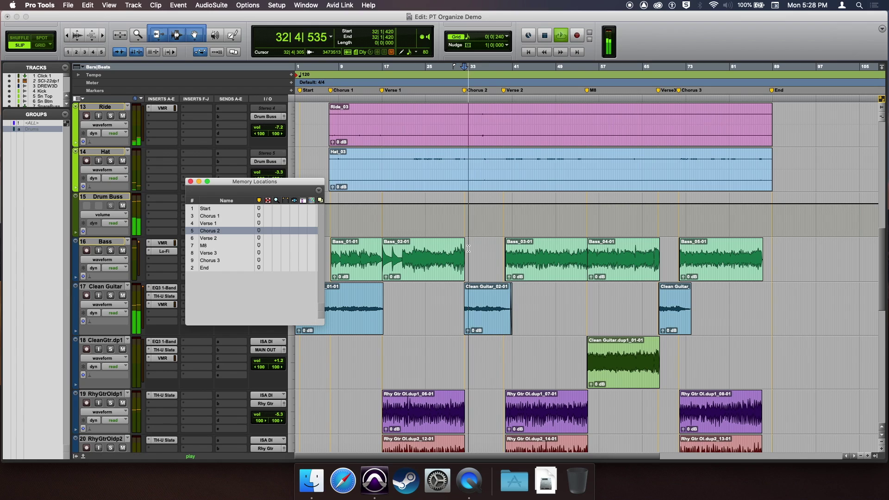
pyautogui.press('space')
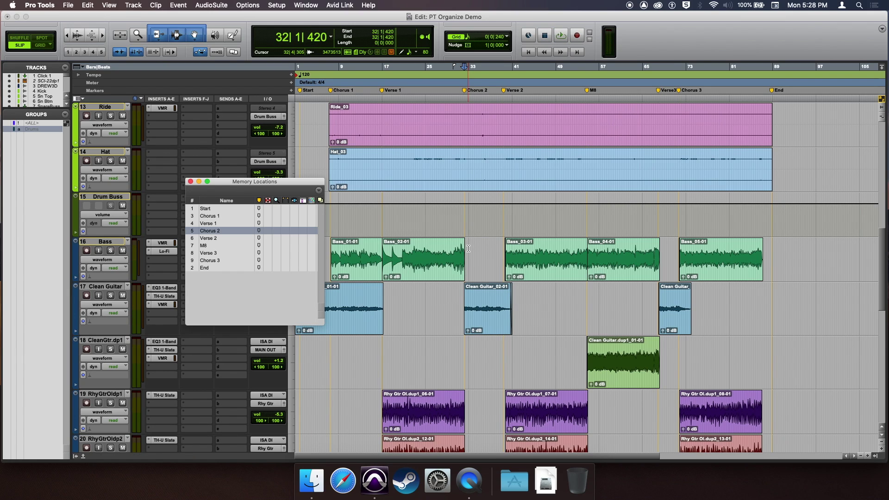
# Step: Select the Bass track from the Start marker to the End marker
pyautogui.press('KP_Decimal')
pyautogui.press('KP_1')
pyautogui.press('KP_Decimal')
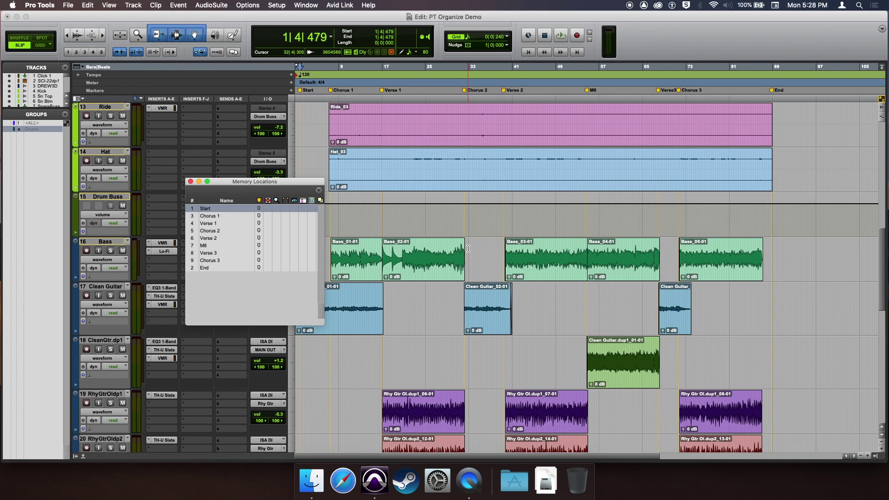
pyautogui.press('KP_Decimal')
pyautogui.press('KP_2')
pyautogui.press('KP_Decimal')
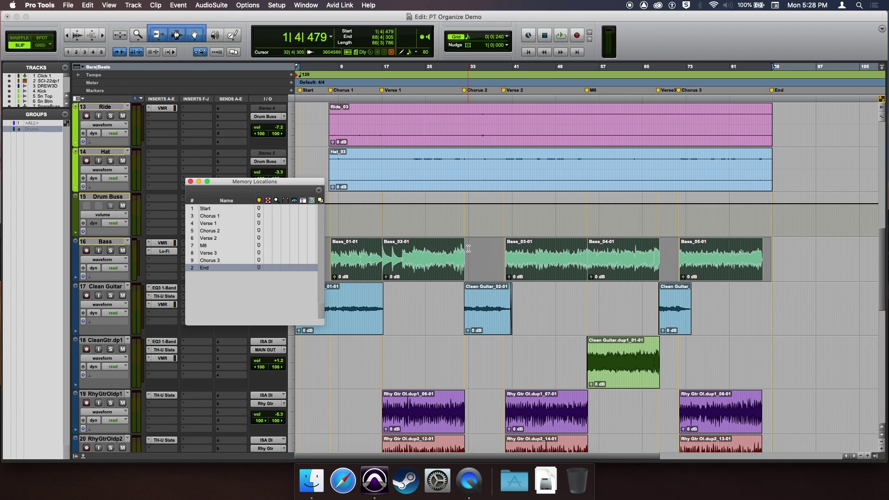